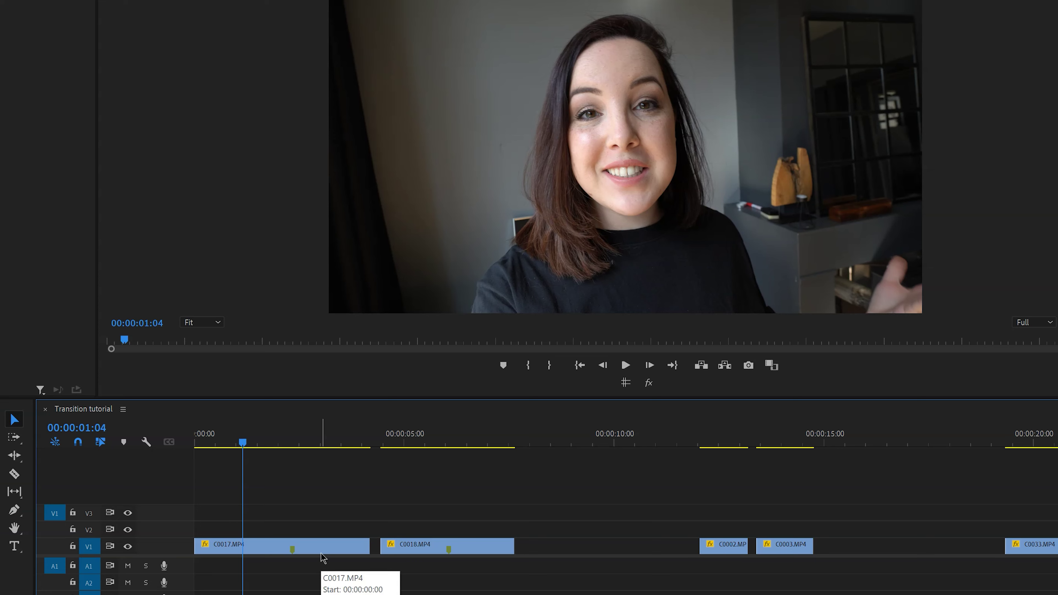
# Split C0017 at the frame where the hand covers the lens.
pyautogui.click(257, 460)
pyautogui.moveTo(246, 445); pyautogui.dragTo(279, 449)
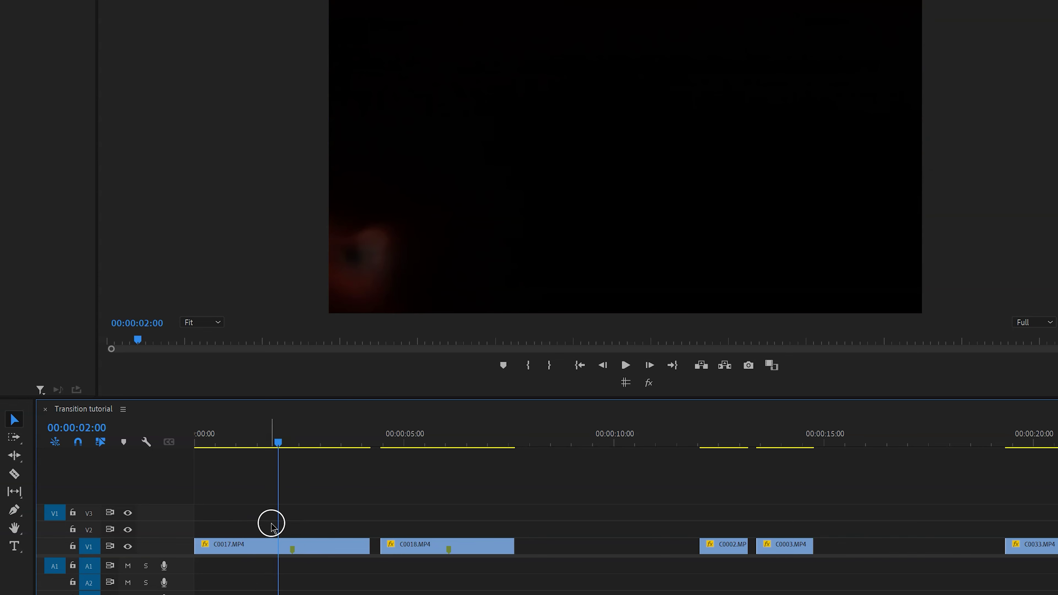
pyautogui.press('c')
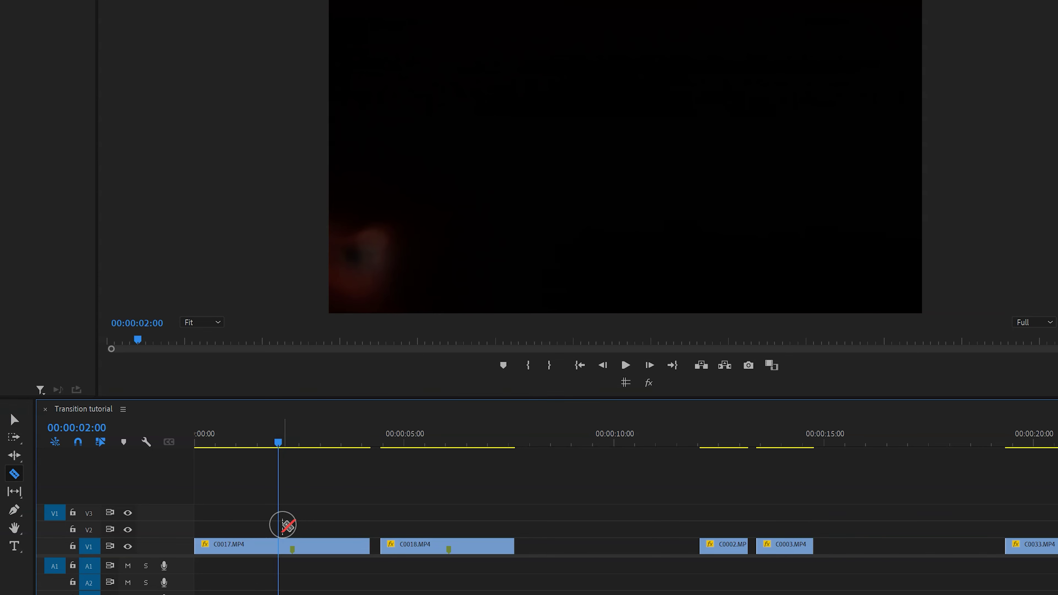
pyautogui.hotkey('ctrl', 'k')
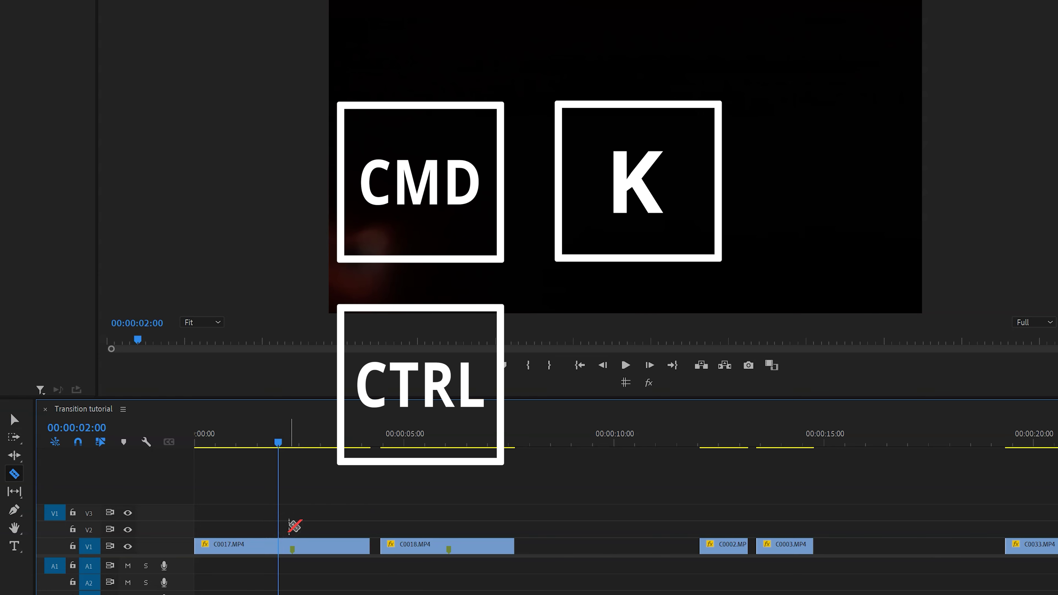
# Delete the blacked-out pieces of C0017 and C0018 and ripple delete the remaining gap.
pyautogui.moveTo(329, 442); pyautogui.dragTo(329, 549)
pyautogui.press('v')
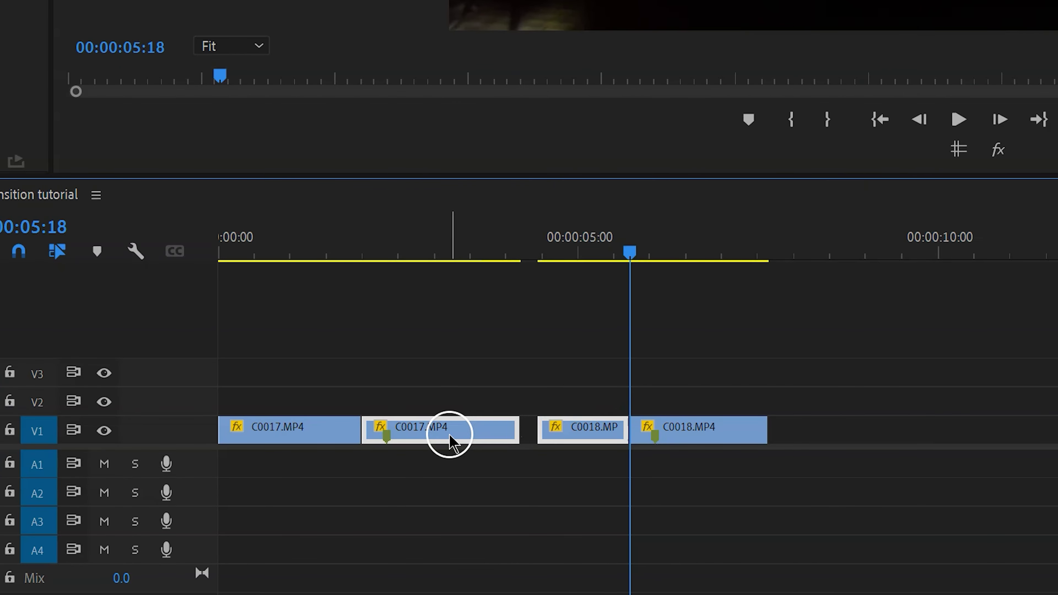
pyautogui.press('Delete')
pyautogui.rightClick(458, 445)
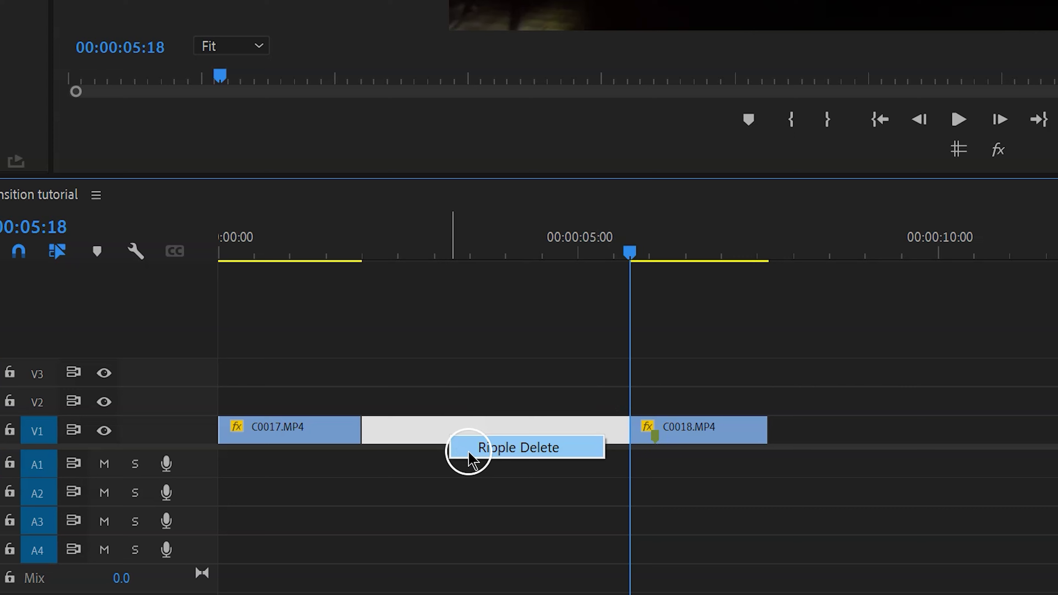
pyautogui.click(468, 451)
pyautogui.click(300, 246)
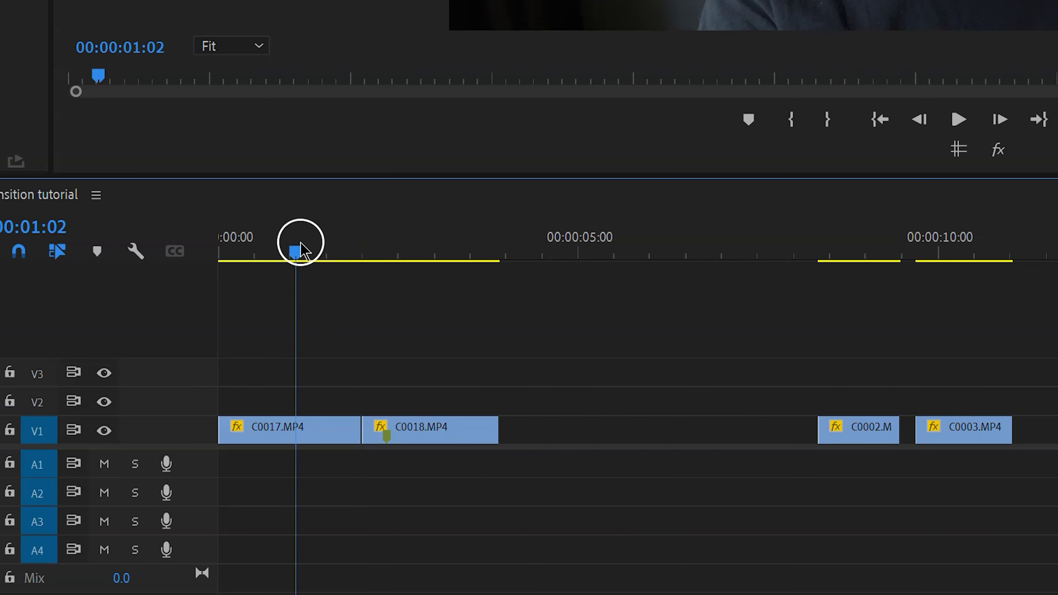
# Preview C0002, then stack it on the upper track over C0003.
pyautogui.click(817, 251)
pyautogui.moveTo(547, 445)
pyautogui.mouseDown()
pyautogui.moveTo(580, 443)
pyautogui.moveTo(537, 452)
pyautogui.mouseUp()
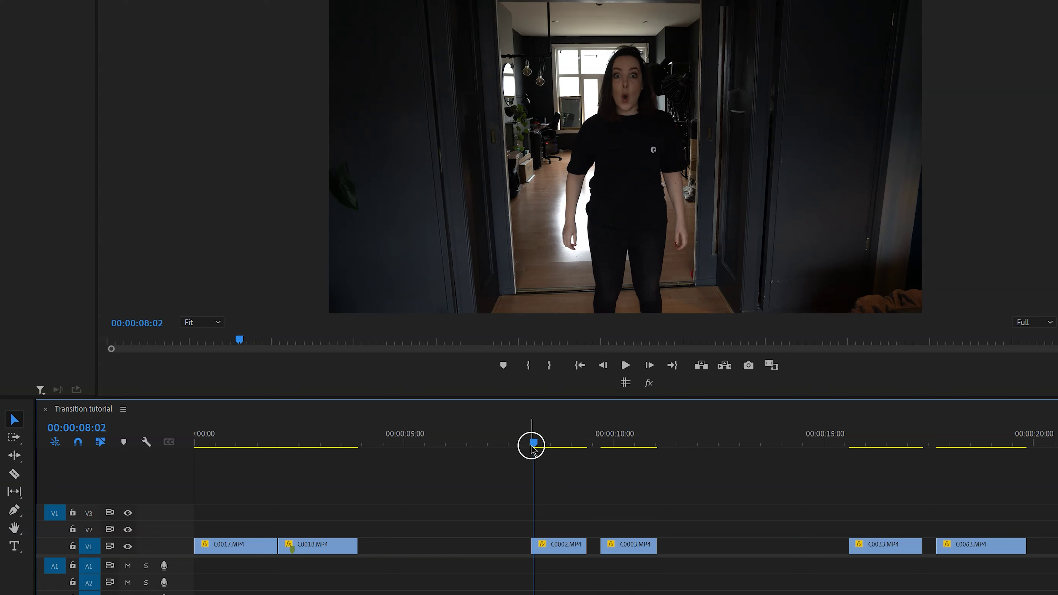
pyautogui.moveTo(534, 443); pyautogui.dragTo(604, 451)
pyautogui.moveTo(562, 549); pyautogui.dragTo(619, 530)
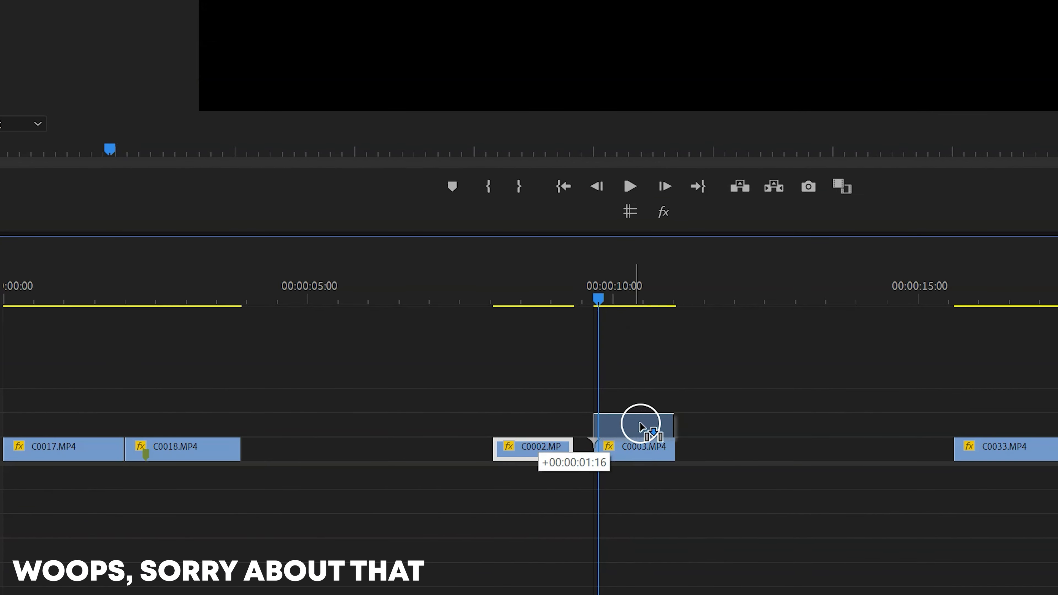
pyautogui.moveTo(619, 426); pyautogui.dragTo(618, 425)
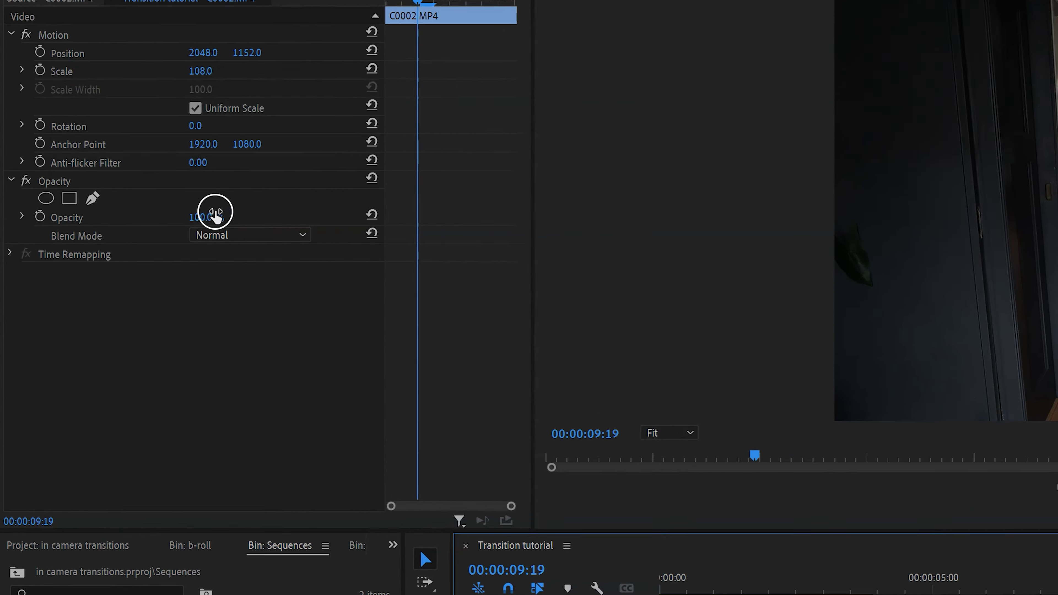
# Lower C0002's opacity, set Scale 120 and Position 1908/1148, then restore full opacity.
pyautogui.moveTo(216, 214)
pyautogui.mouseDown()
pyautogui.moveTo(163, 215)
pyautogui.moveTo(205, 208)
pyautogui.mouseUp()
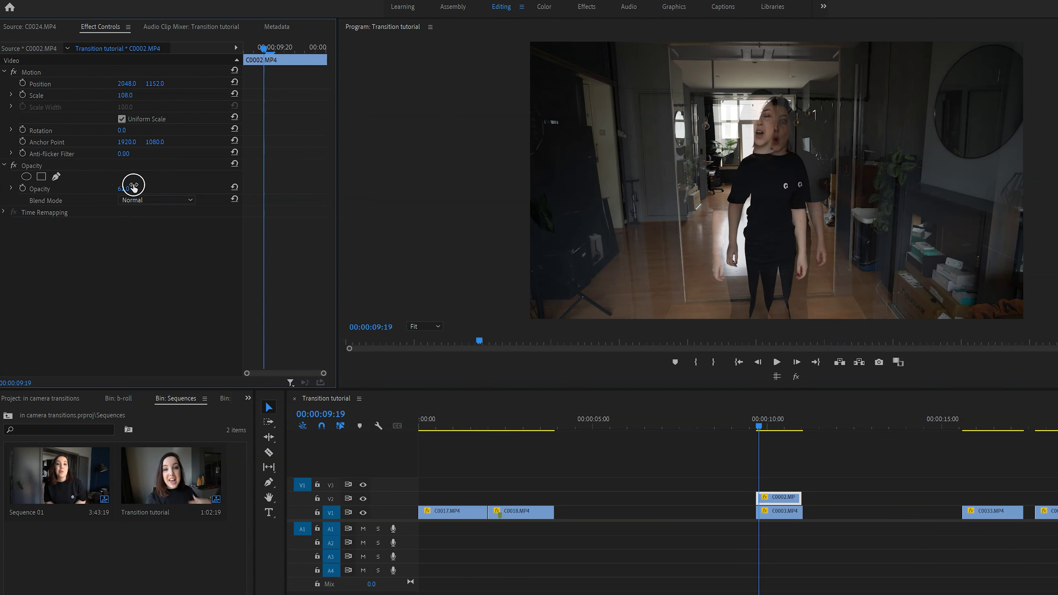
pyautogui.moveTo(249, 30); pyautogui.dragTo(194, 9)
pyautogui.moveTo(97, 85); pyautogui.dragTo(51, 91)
pyautogui.moveTo(154, 84)
pyautogui.mouseDown()
pyautogui.moveTo(177, 85)
pyautogui.moveTo(150, 93)
pyautogui.mouseUp()
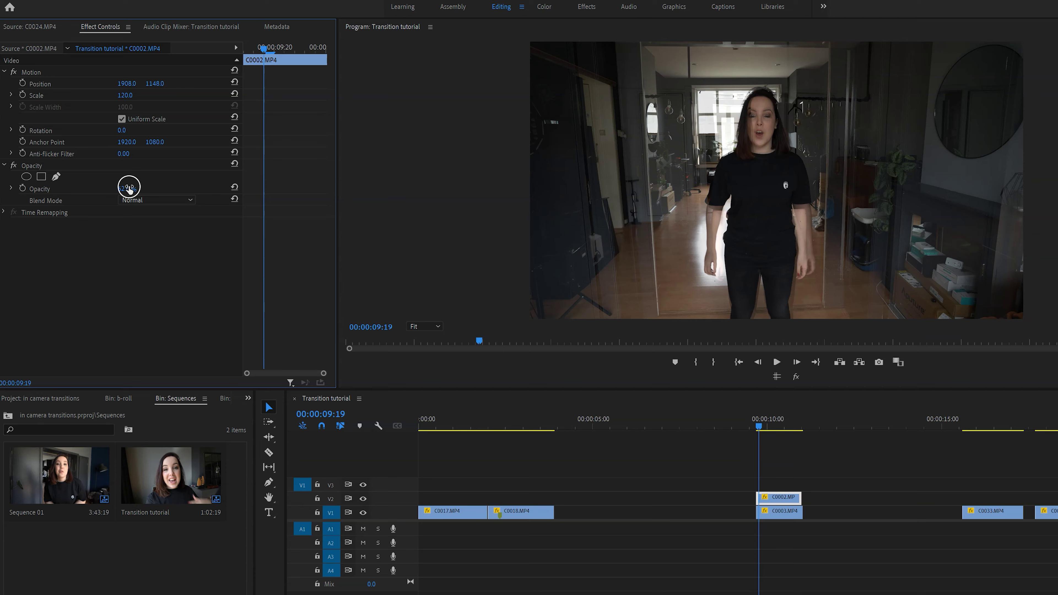
pyautogui.moveTo(128, 188); pyautogui.dragTo(229, 201)
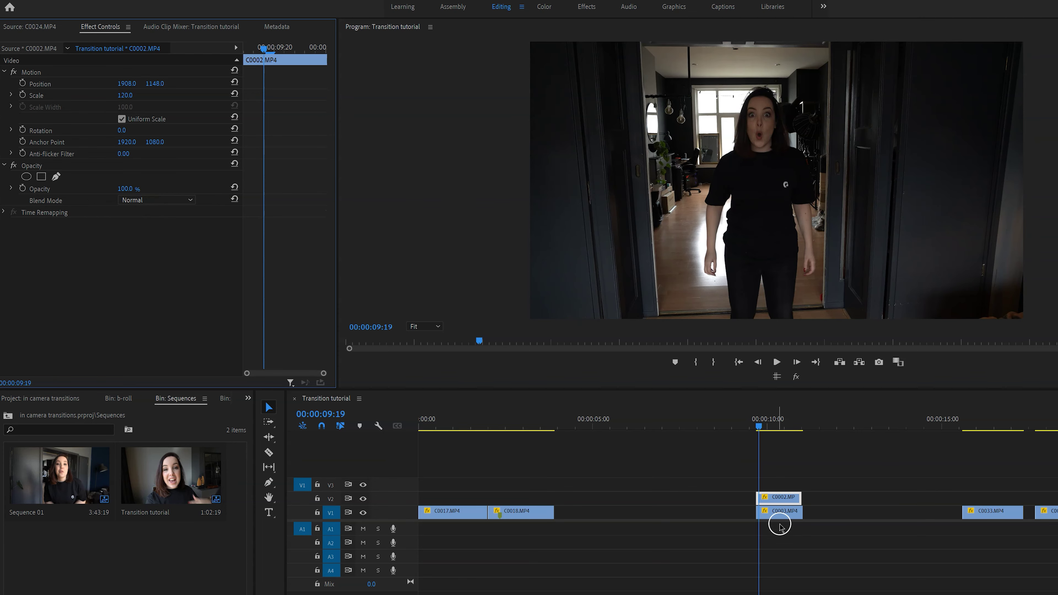
# Move C0002 onto the main track before C0003 and ripple delete the gap.
pyautogui.moveTo(779, 514); pyautogui.dragTo(720, 511)
pyautogui.moveTo(714, 428); pyautogui.dragTo(725, 431)
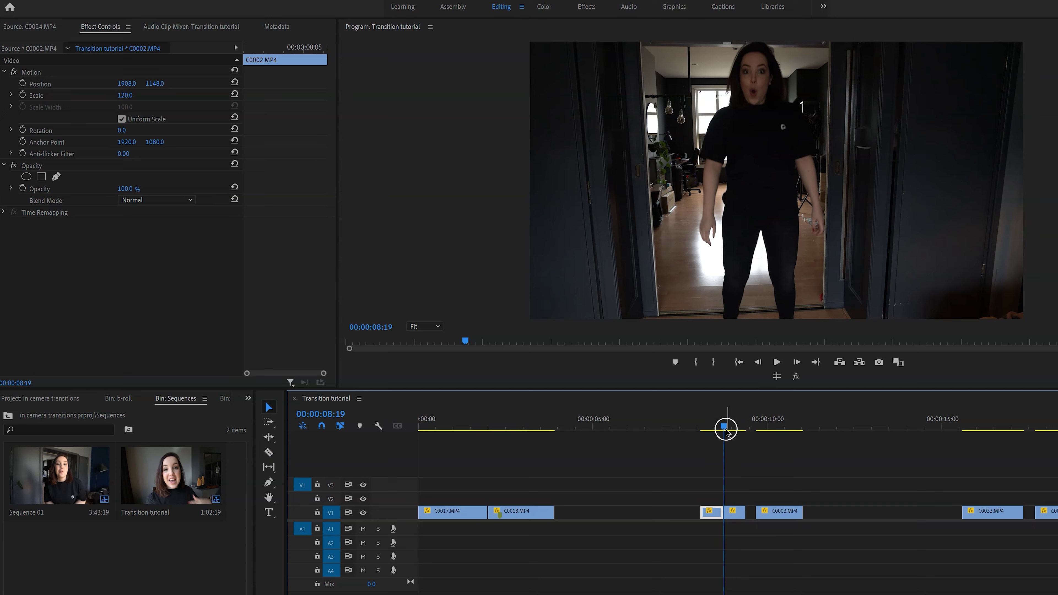
pyautogui.moveTo(725, 432); pyautogui.dragTo(782, 431)
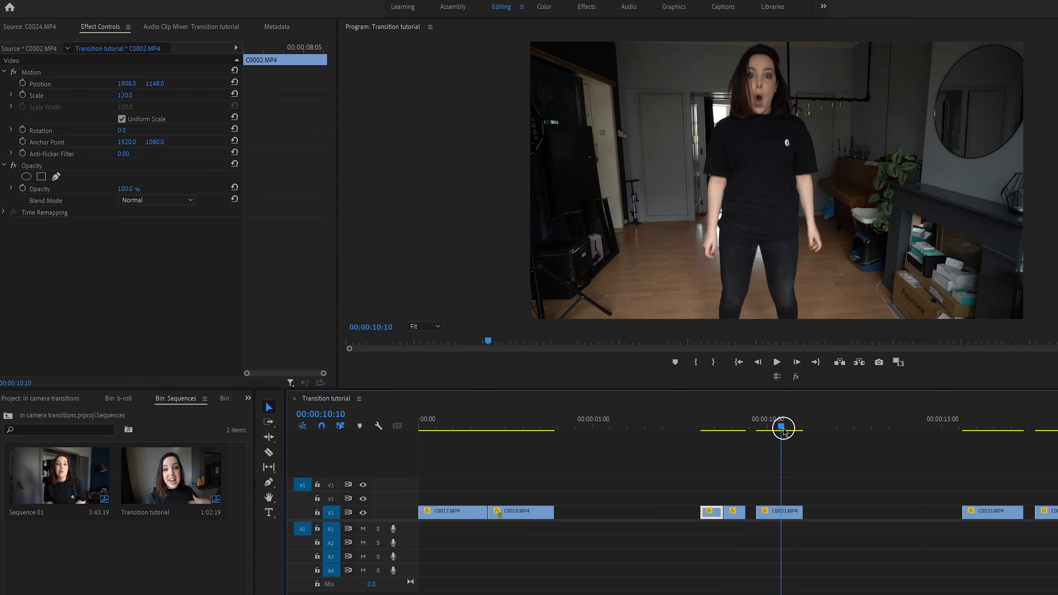
pyautogui.moveTo(744, 515); pyautogui.dragTo(741, 516)
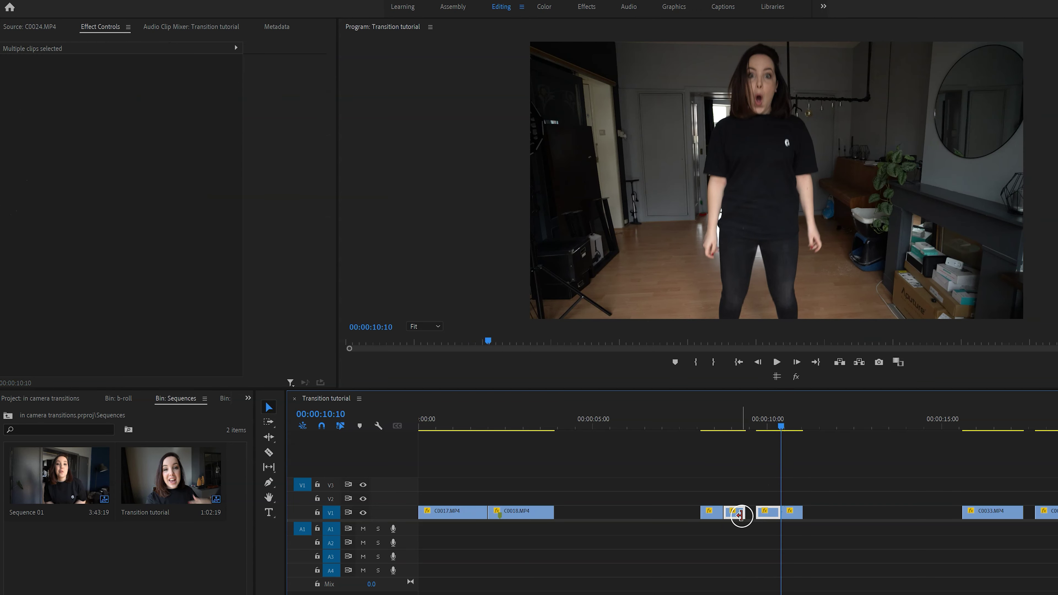
pyautogui.click(746, 520)
pyautogui.moveTo(720, 429); pyautogui.dragTo(728, 425)
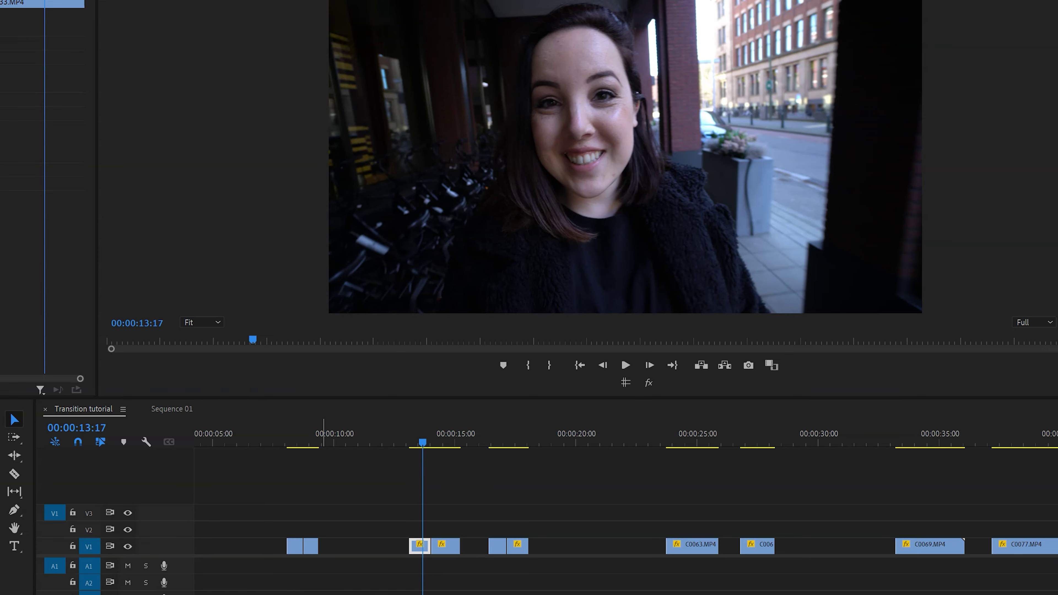
# Scrub to the whip cuts and Shift+Delete the extra clip piece to close its gap.
pyautogui.moveTo(419, 442); pyautogui.dragTo(442, 456)
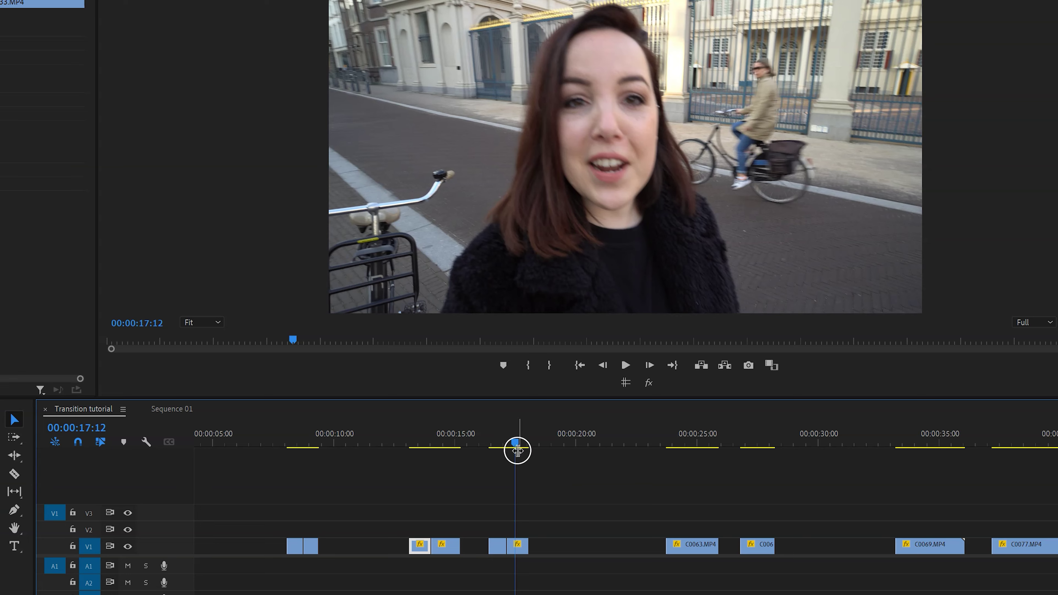
pyautogui.moveTo(681, 448); pyautogui.dragTo(685, 454)
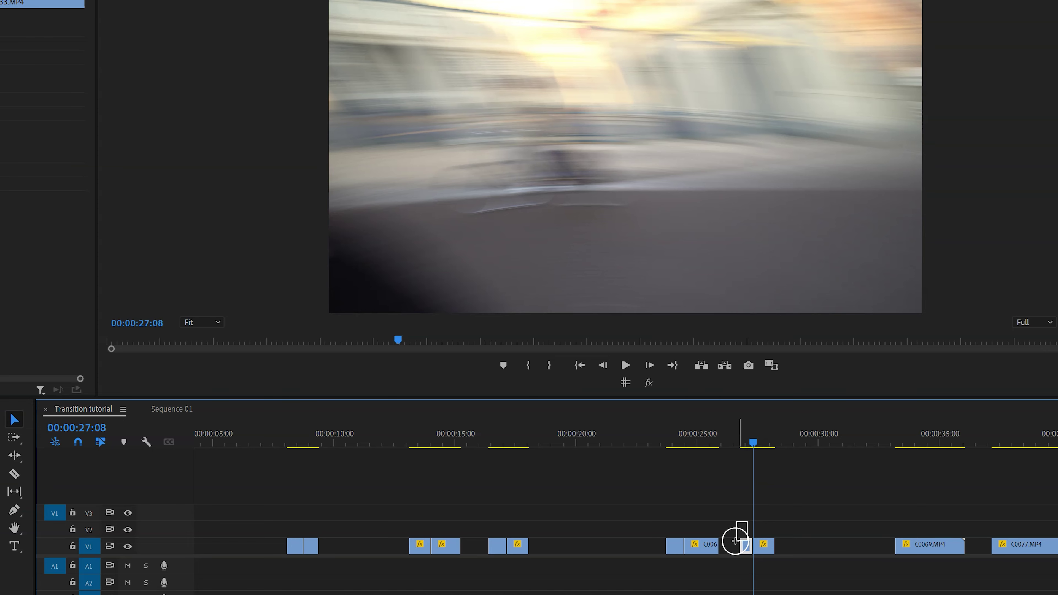
pyautogui.hotkey('shift', 'Delete')
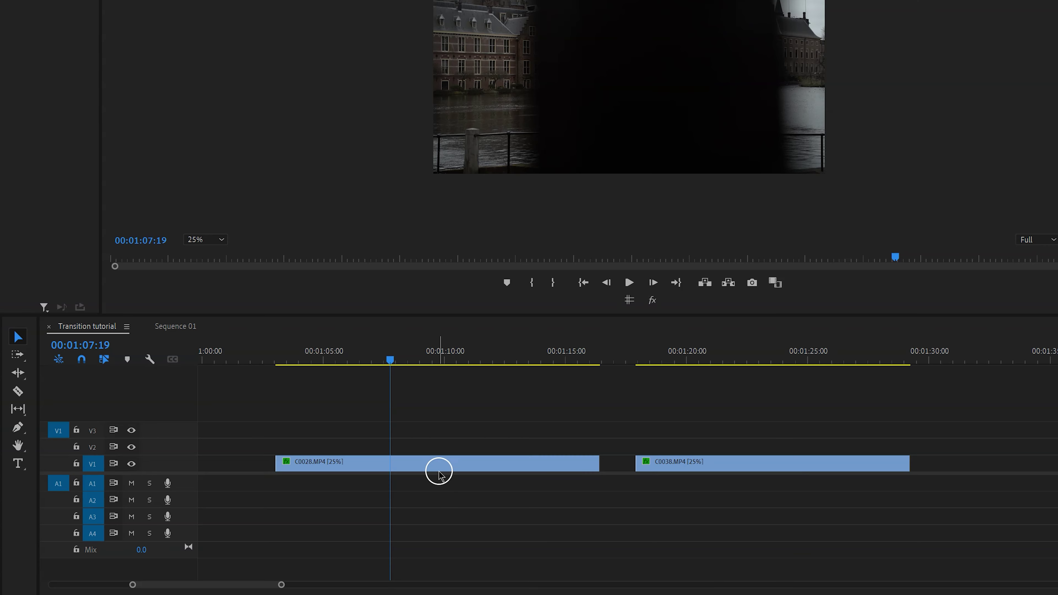
# Drag C0028 from V1 onto V2 above C0038 and park on the wipe's start frame.
pyautogui.click(439, 470)
pyautogui.moveTo(288, 359); pyautogui.dragTo(581, 370)
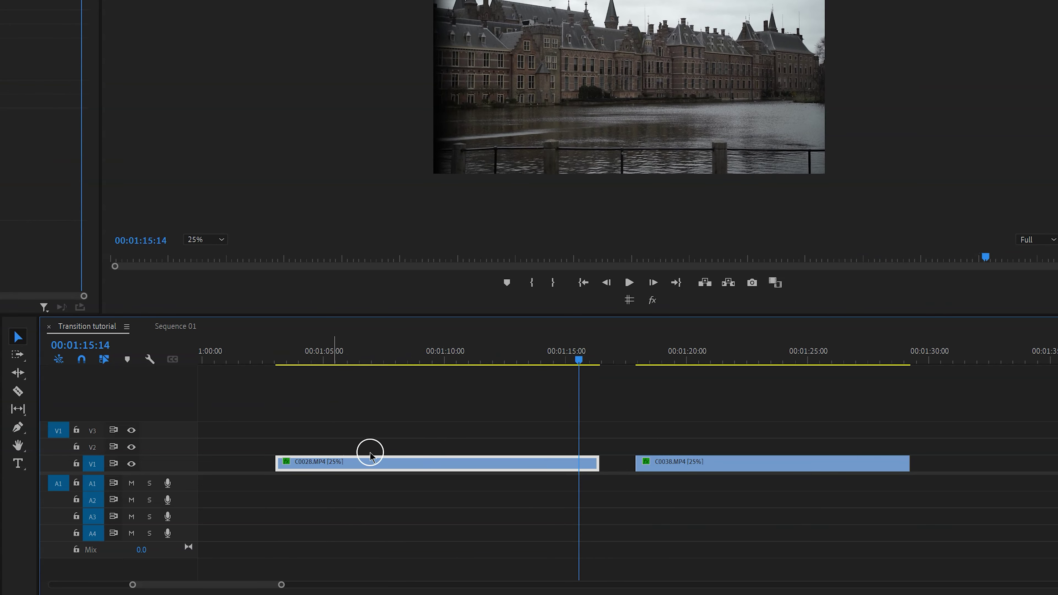
pyautogui.moveTo(370, 454); pyautogui.dragTo(697, 445)
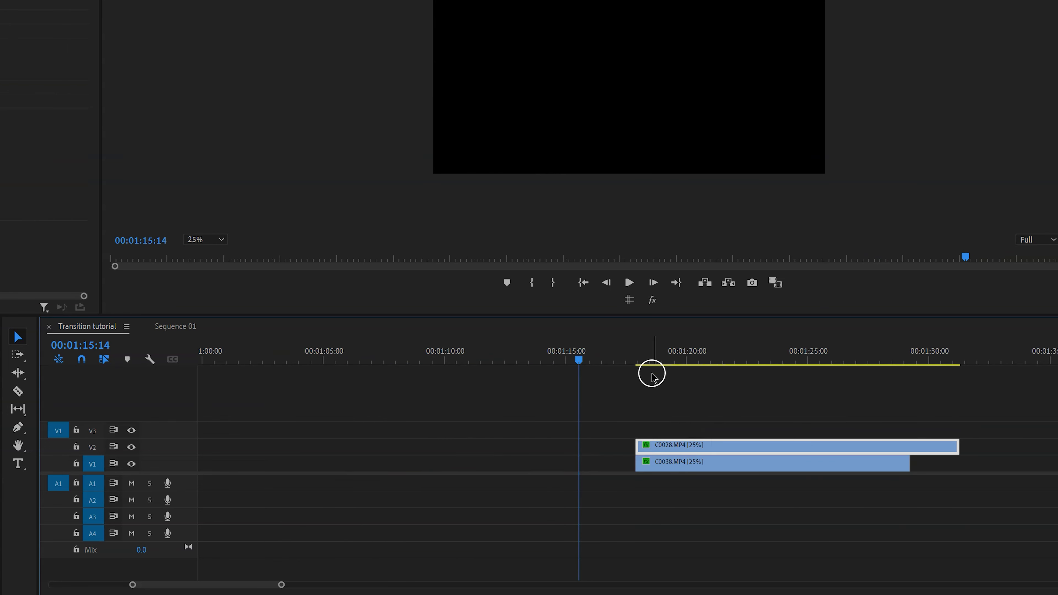
pyautogui.moveTo(636, 361); pyautogui.dragTo(760, 432)
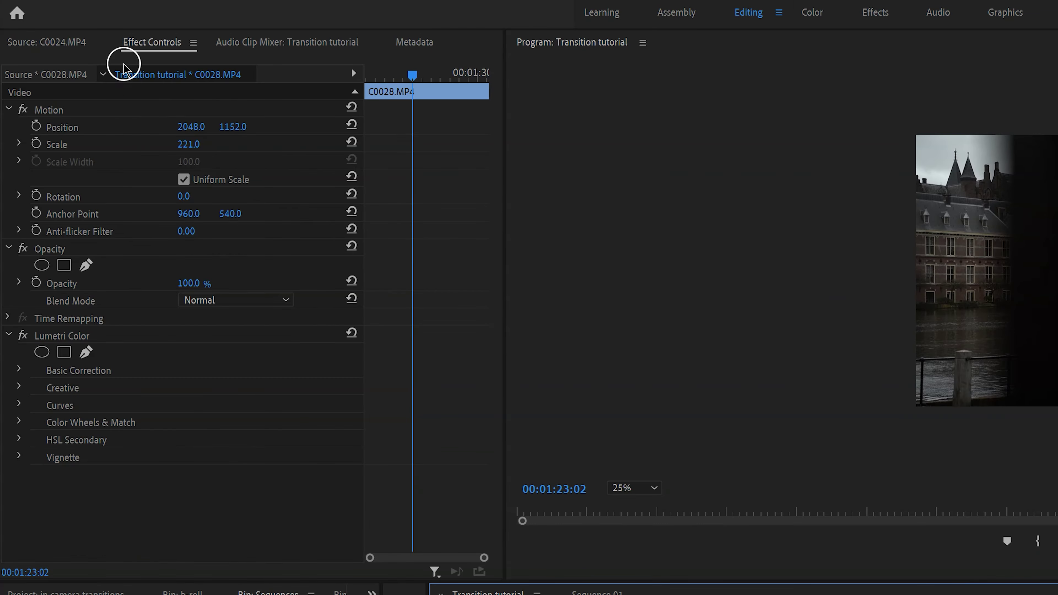
# Draw a four-point pen mask on C0028 and enable the Mask Path stopwatch.
pyautogui.click(86, 265)
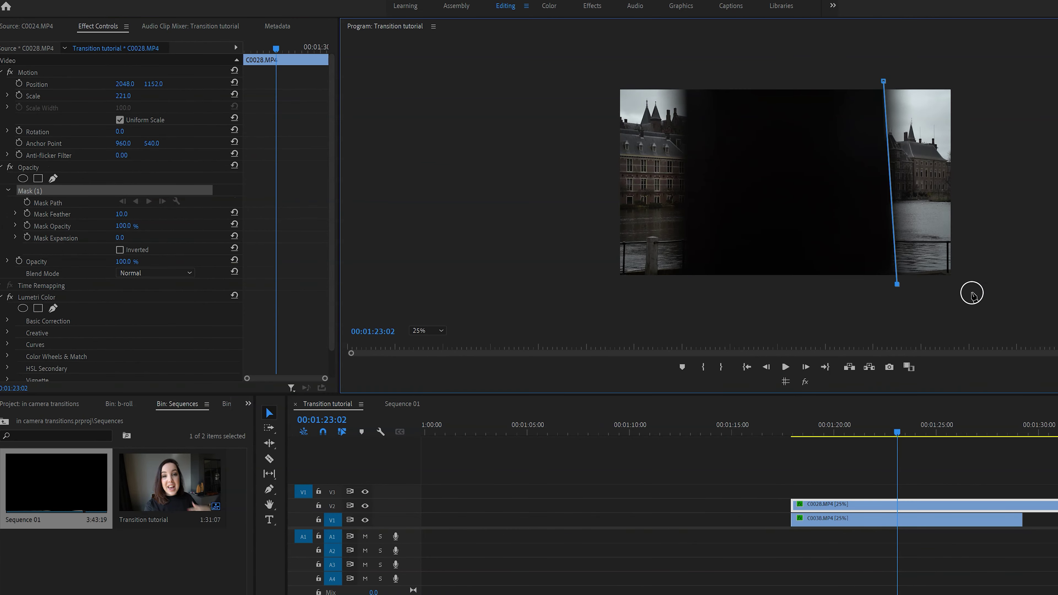
pyautogui.click(990, 79)
pyautogui.click(883, 80)
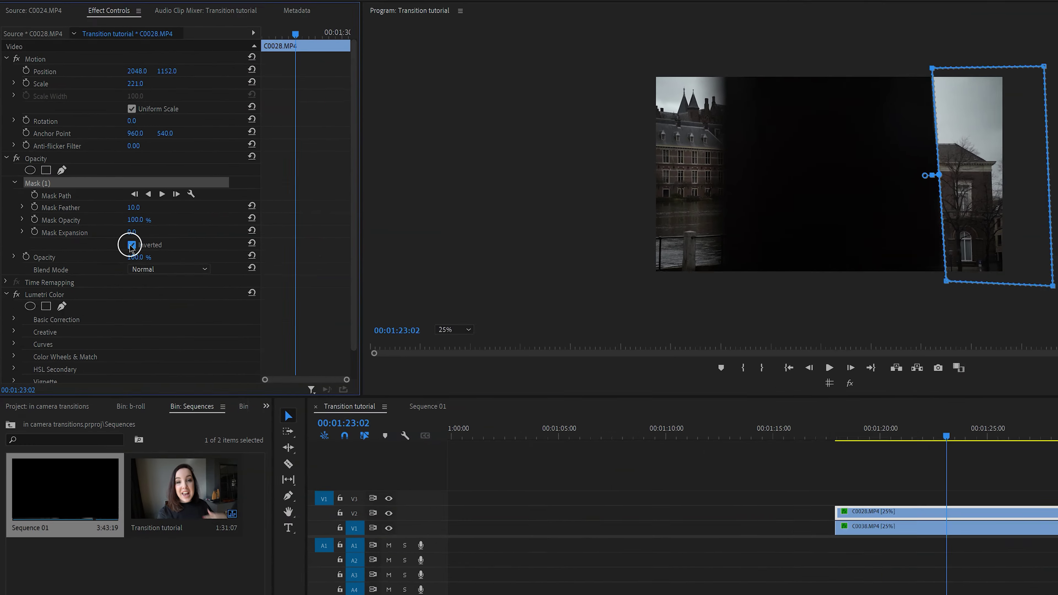
pyautogui.click(32, 199)
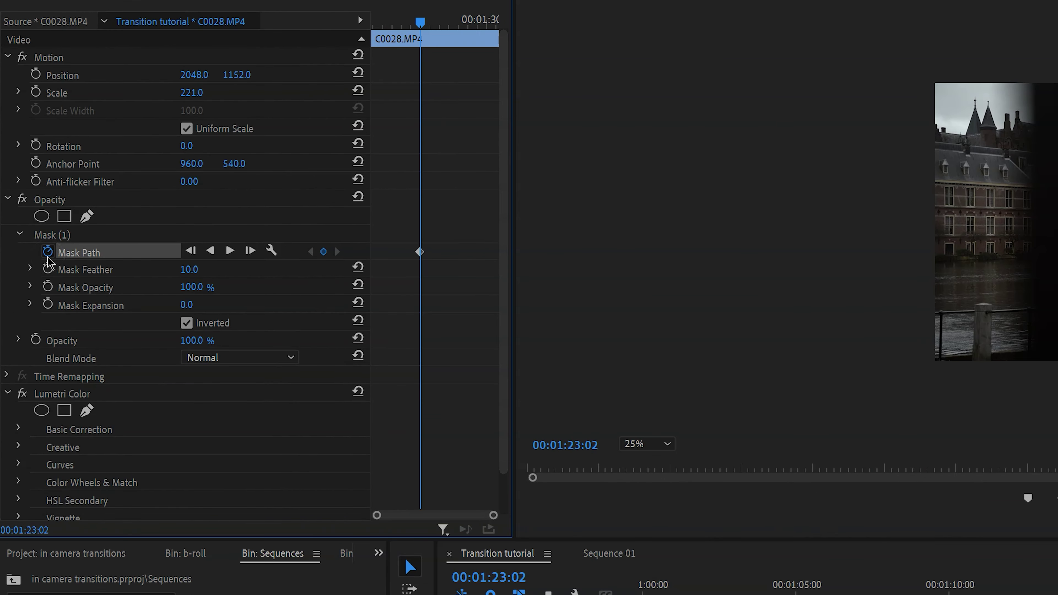
# Step forward frame by frame, reshaping the mask to follow the wipe edge.
pyautogui.press('space')
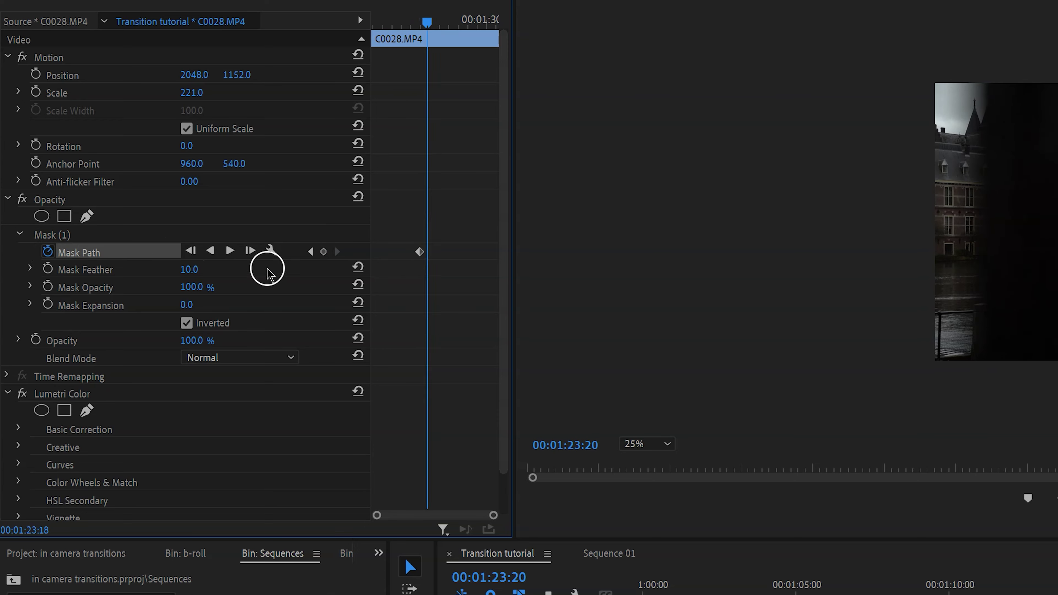
pyautogui.press('space')
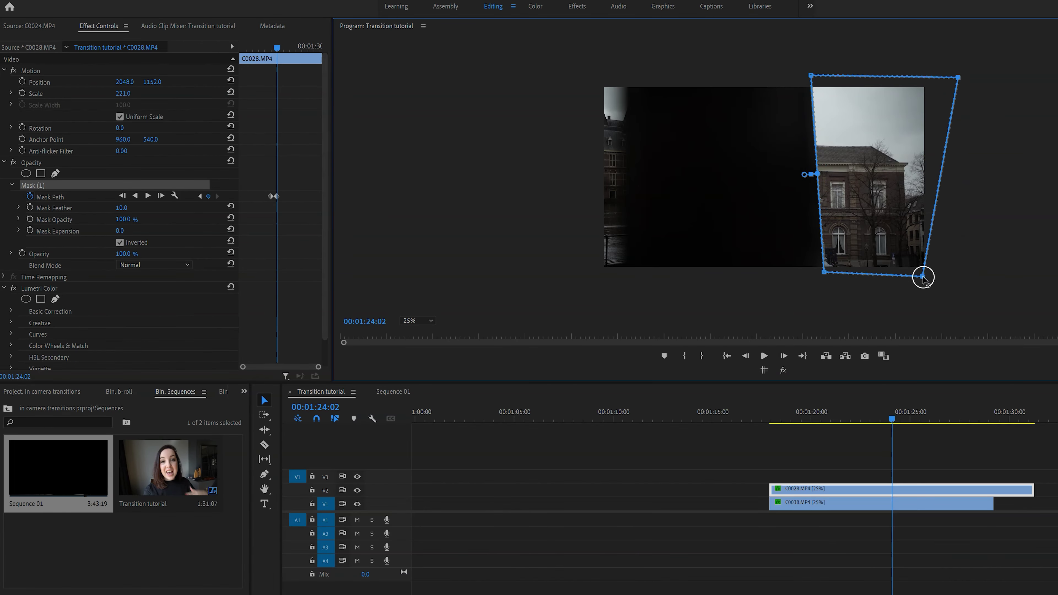
pyautogui.hotkey('shift', 'Right')
pyautogui.hotkey('shift', 'Right')
pyautogui.hotkey('shift', 'Right')
pyautogui.hotkey('shift', 'Right')
pyautogui.hotkey('shift', 'Right')
pyautogui.moveTo(923, 277); pyautogui.dragTo(861, 238)
pyautogui.hotkey('shift', 'Right')
pyautogui.hotkey('shift', 'Right')
pyautogui.hotkey('shift', 'Right')
pyautogui.hotkey('shift', 'Right')
pyautogui.hotkey('shift', 'Right')
pyautogui.moveTo(906, 74); pyautogui.dragTo(939, 77)
pyautogui.moveTo(906, 270); pyautogui.dragTo(825, 262)
pyautogui.hotkey('shift', 'Right')
pyautogui.hotkey('shift', 'Right')
pyautogui.hotkey('shift', 'Right')
pyautogui.hotkey('shift', 'Right')
pyautogui.hotkey('shift', 'Right')
pyautogui.moveTo(893, 81); pyautogui.dragTo(954, 76)
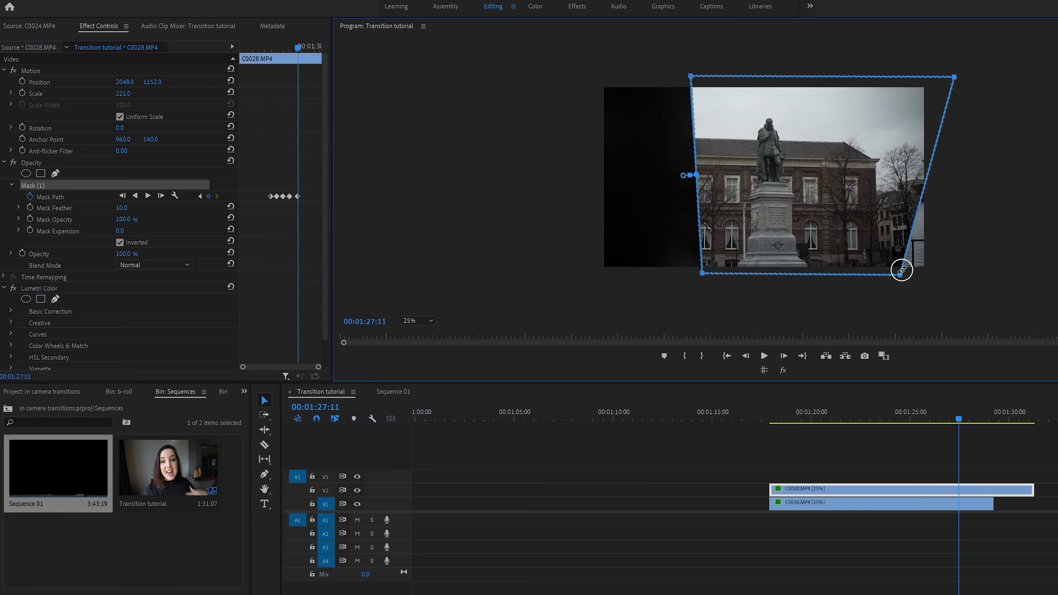
pyautogui.moveTo(973, 268); pyautogui.dragTo(973, 280)
# Keep keyframing the mask further left until its edge stretches past the frame.
pyautogui.hotkey('shift', 'Right')
pyautogui.hotkey('shift', 'Right')
pyautogui.hotkey('shift', 'Right')
pyautogui.hotkey('shift', 'Right')
pyautogui.hotkey('shift', 'Right')
pyautogui.moveTo(968, 201); pyautogui.dragTo(885, 196)
pyautogui.hotkey('shift', 'Right')
pyautogui.hotkey('shift', 'Right')
pyautogui.hotkey('shift', 'Right')
pyautogui.hotkey('shift', 'Right')
pyautogui.hotkey('shift', 'Right')
pyautogui.moveTo(997, 500); pyautogui.dragTo(1057, 502)
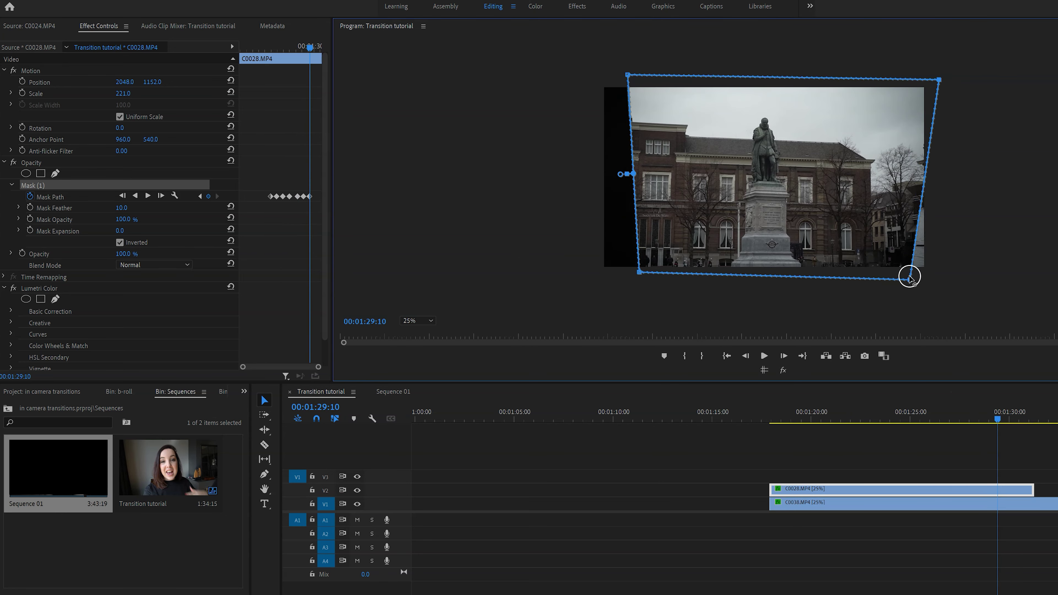
pyautogui.hotkey('shift', 'Right')
pyautogui.hotkey('shift', 'Right')
pyautogui.hotkey('shift', 'Right')
pyautogui.hotkey('shift', 'Right')
pyautogui.hotkey('shift', 'Right')
pyautogui.moveTo(902, 221); pyautogui.dragTo(889, 221)
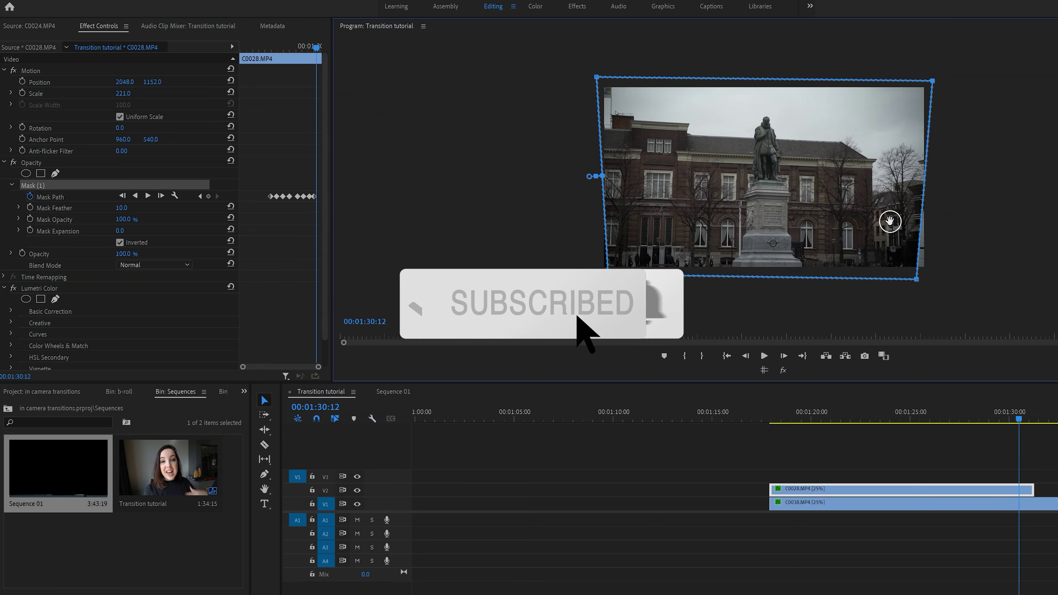
pyautogui.hotkey('shift', 'Right')
pyautogui.hotkey('shift', 'Right')
pyautogui.hotkey('shift', 'Right')
pyautogui.hotkey('shift', 'Right')
pyautogui.hotkey('shift', 'Right')
pyautogui.moveTo(606, 274); pyautogui.dragTo(596, 265)
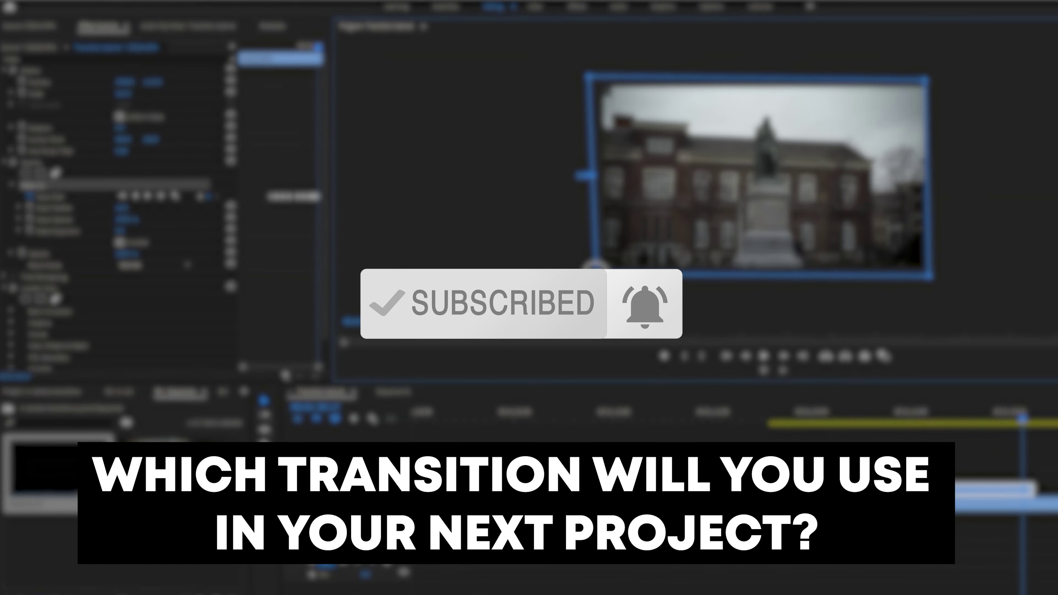